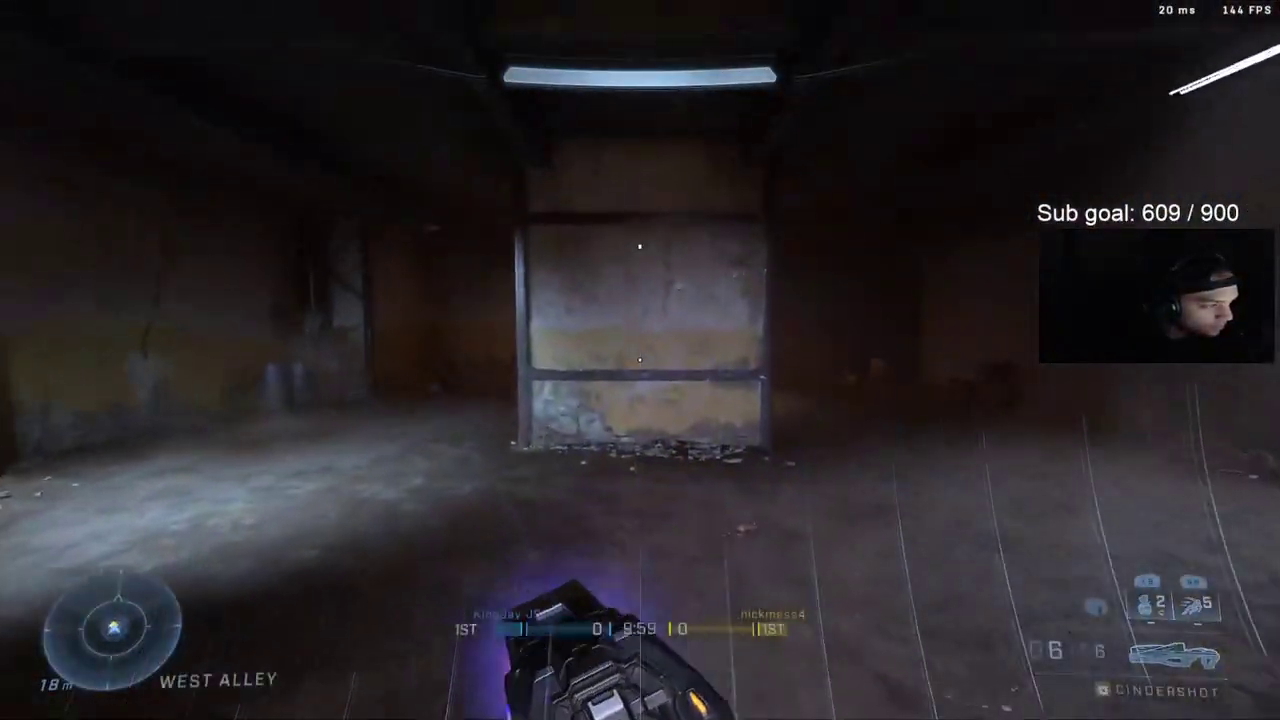
key(w)
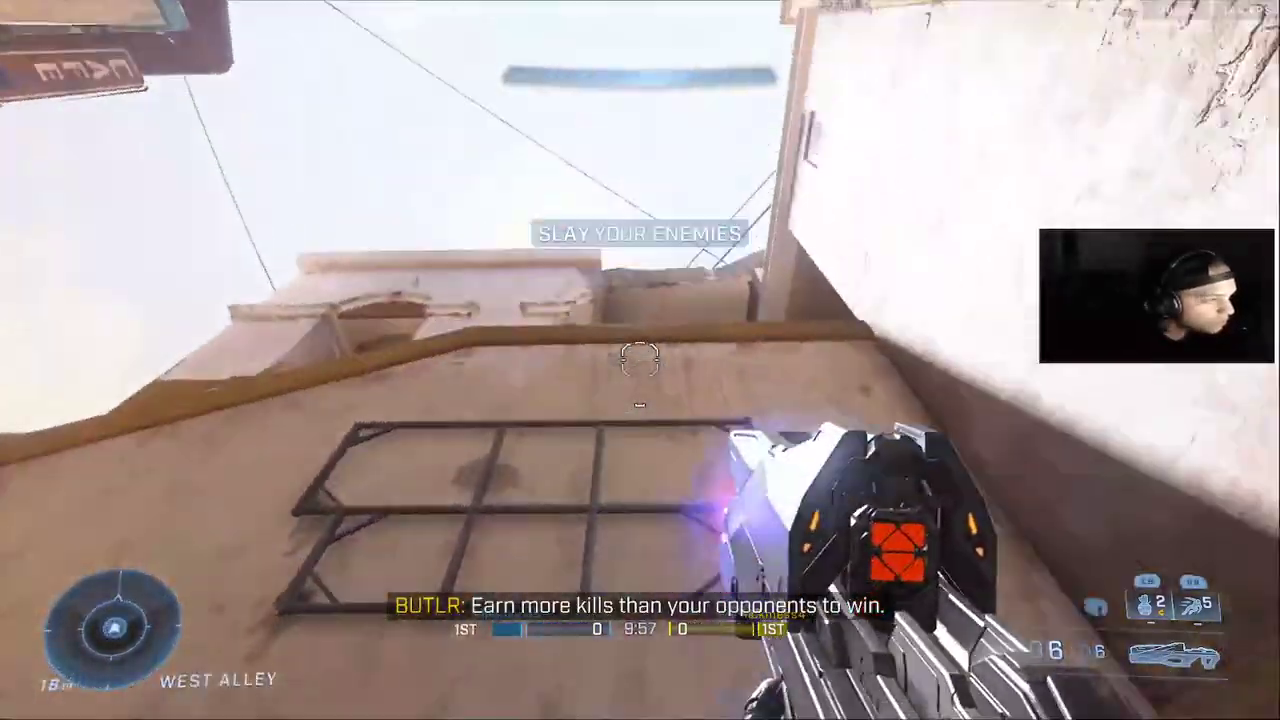
click(640, 360)
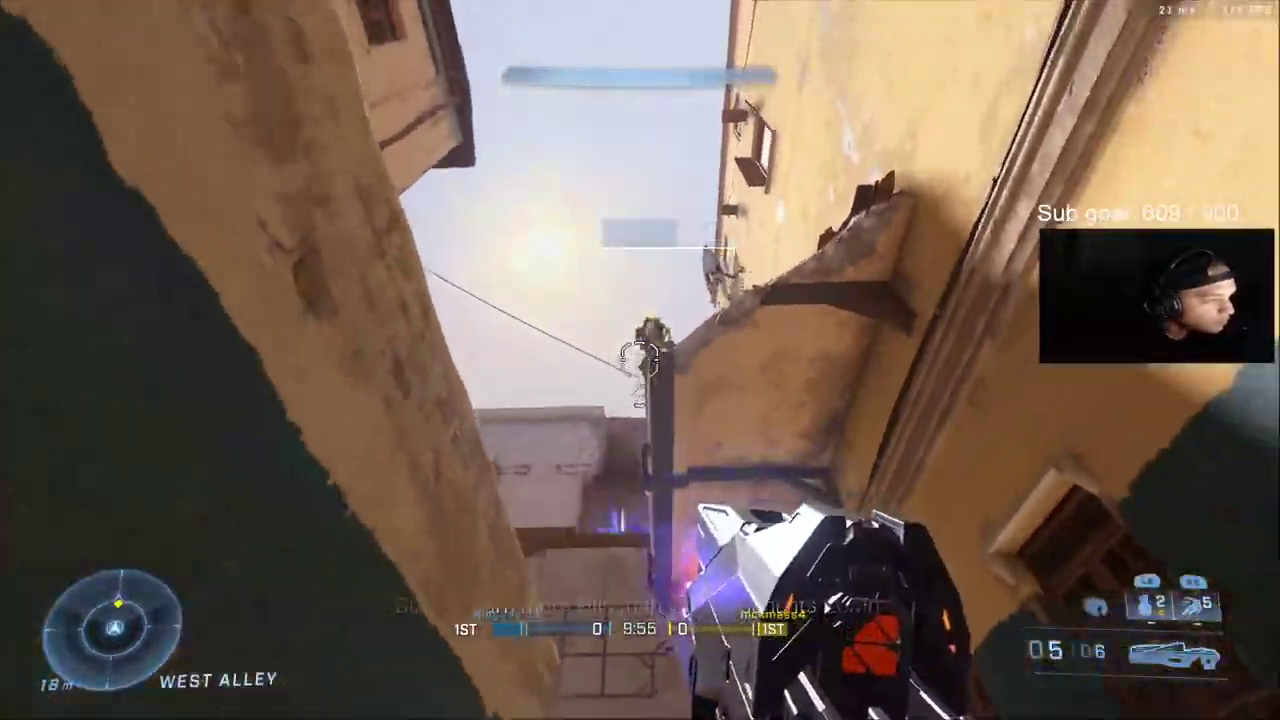
click(640, 360)
click(640, 360)
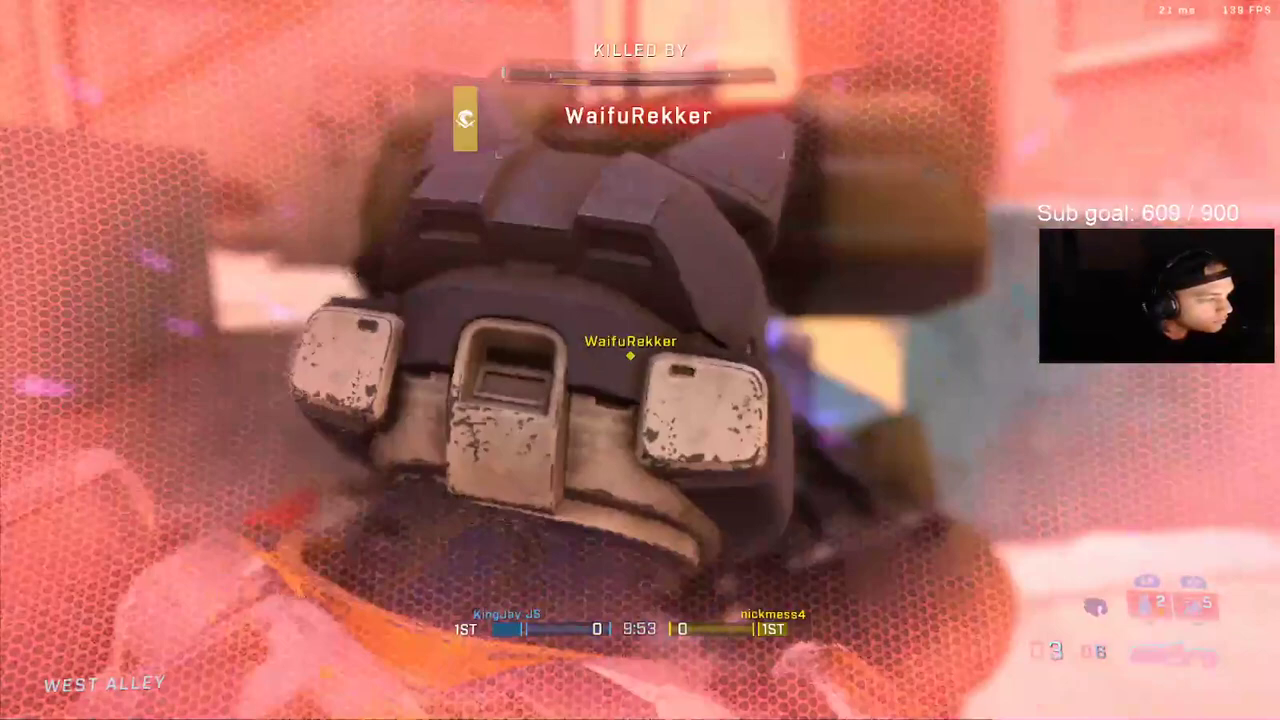